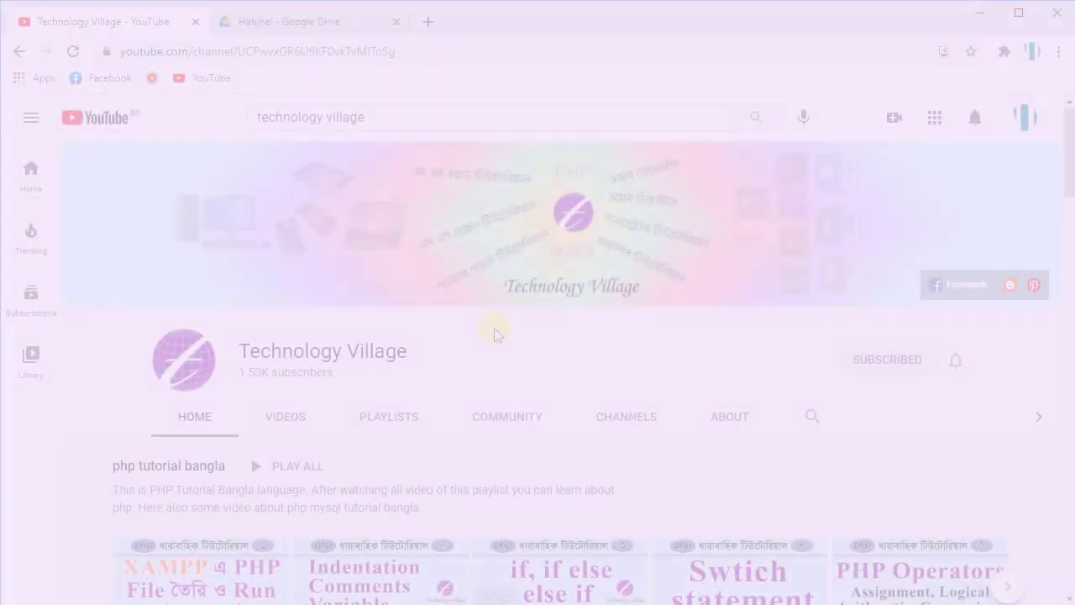
Show the channel's PLAYLISTS and play all of the Word 2016 tutorial playlist
scroll(495, 335, "down", 1)
left_click(390, 334)
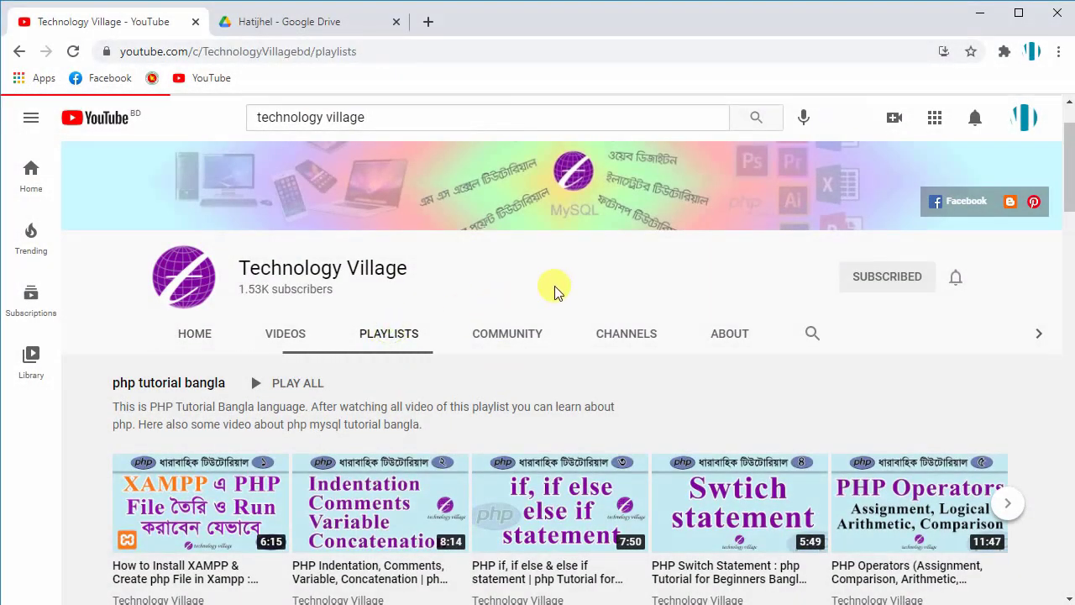
scroll(556, 285, "down", 1)
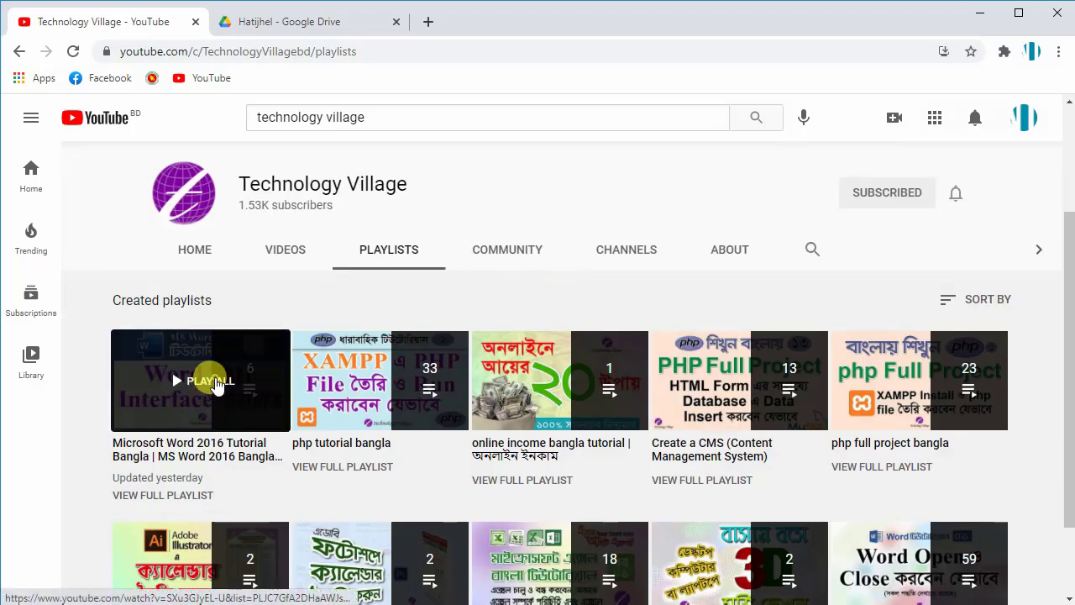
left_click(215, 382)
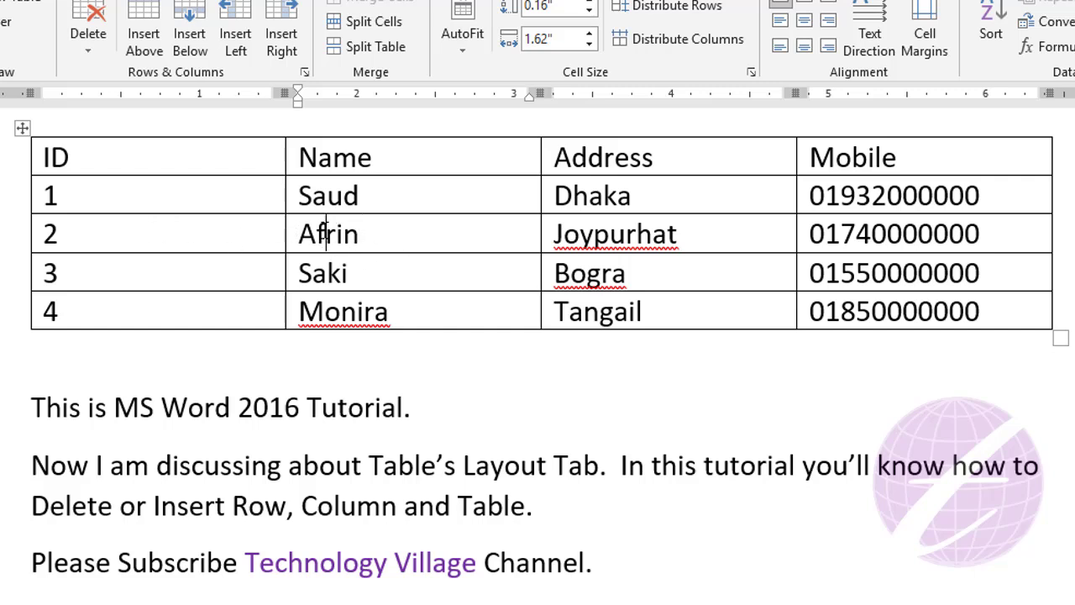
Place the cursor in the ID column cell containing 2
left_click(115, 231)
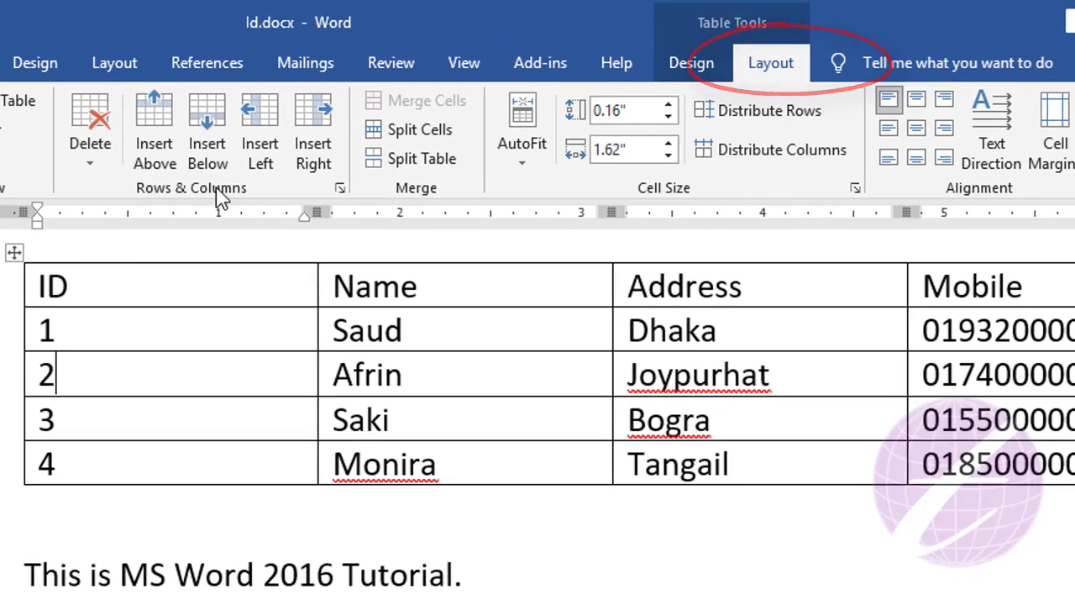
Use Insert Above and then Insert Below on the ID 2 row to add blank rows
left_click(157, 136)
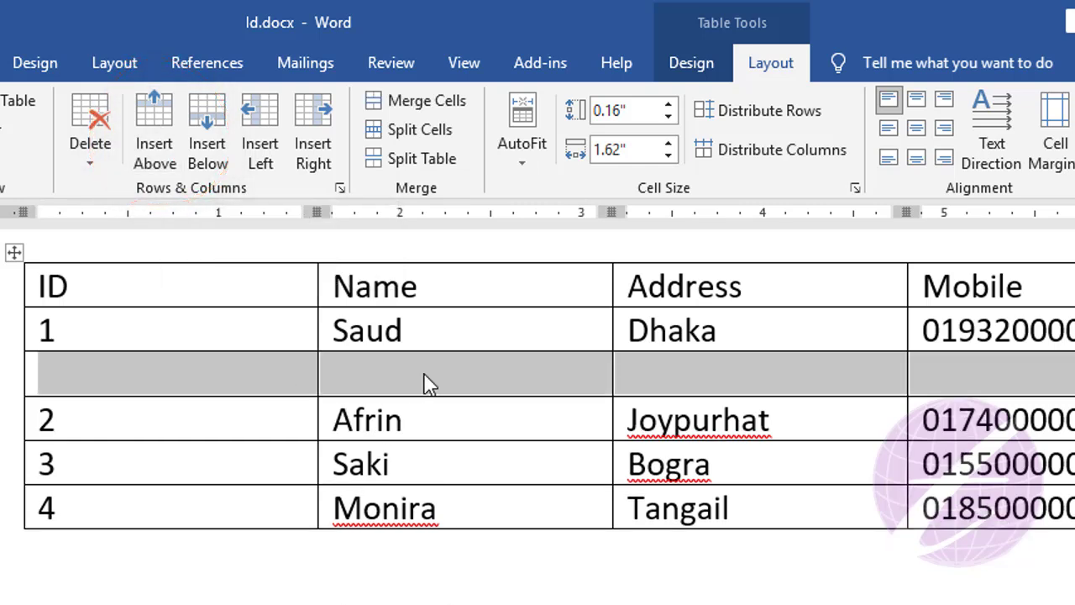
left_click(407, 422)
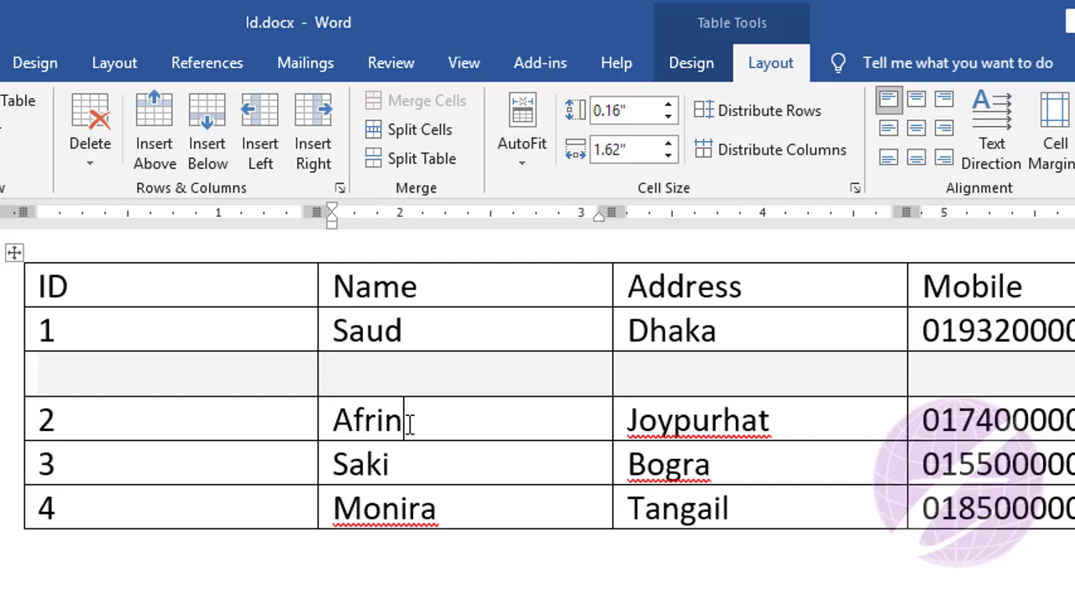
left_click(123, 420)
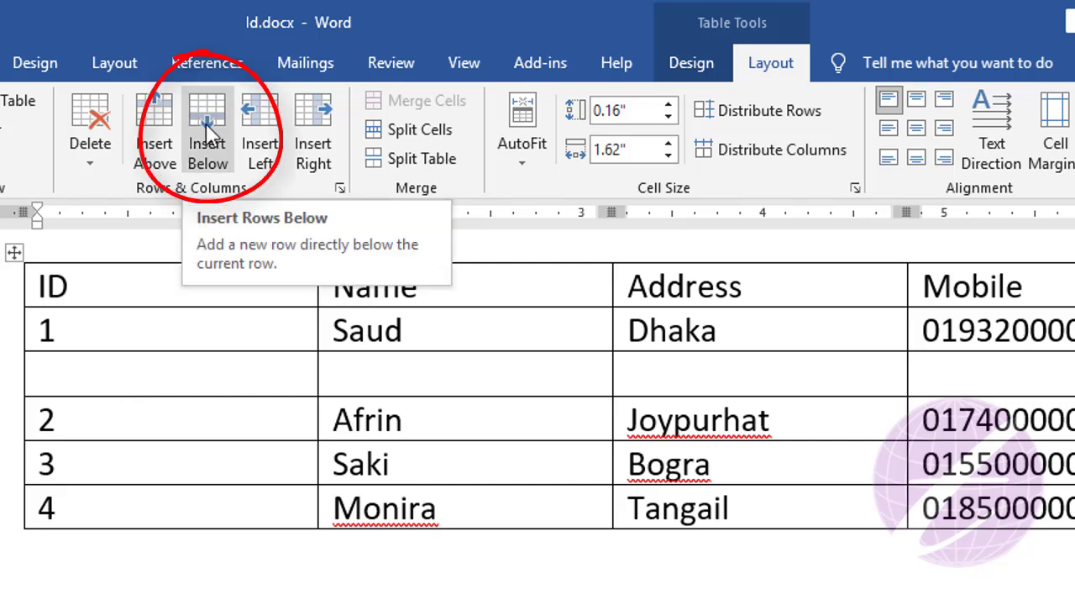
left_click(207, 156)
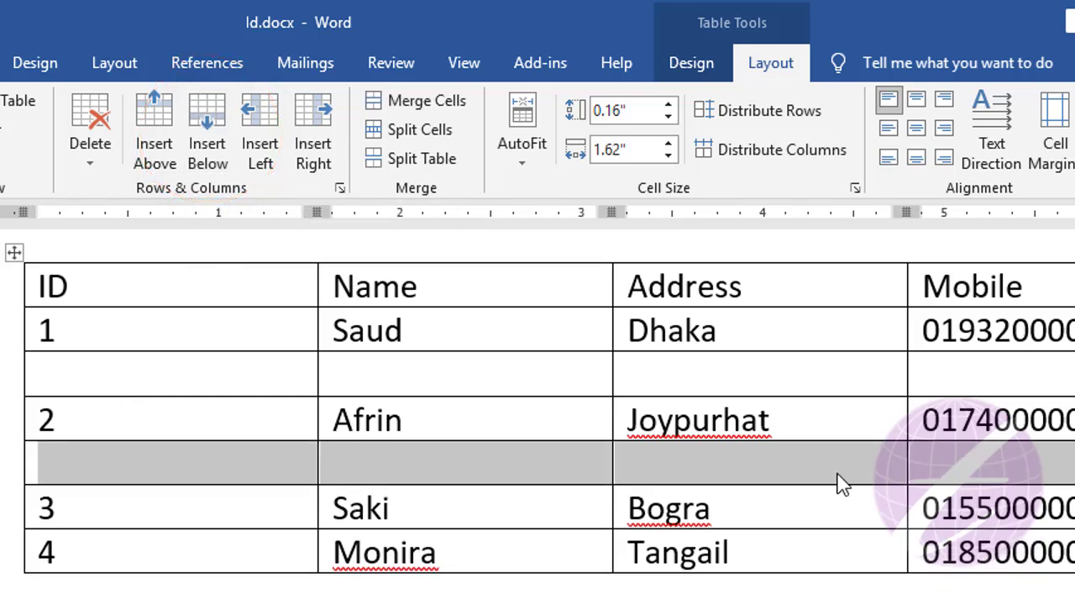
left_click(417, 418)
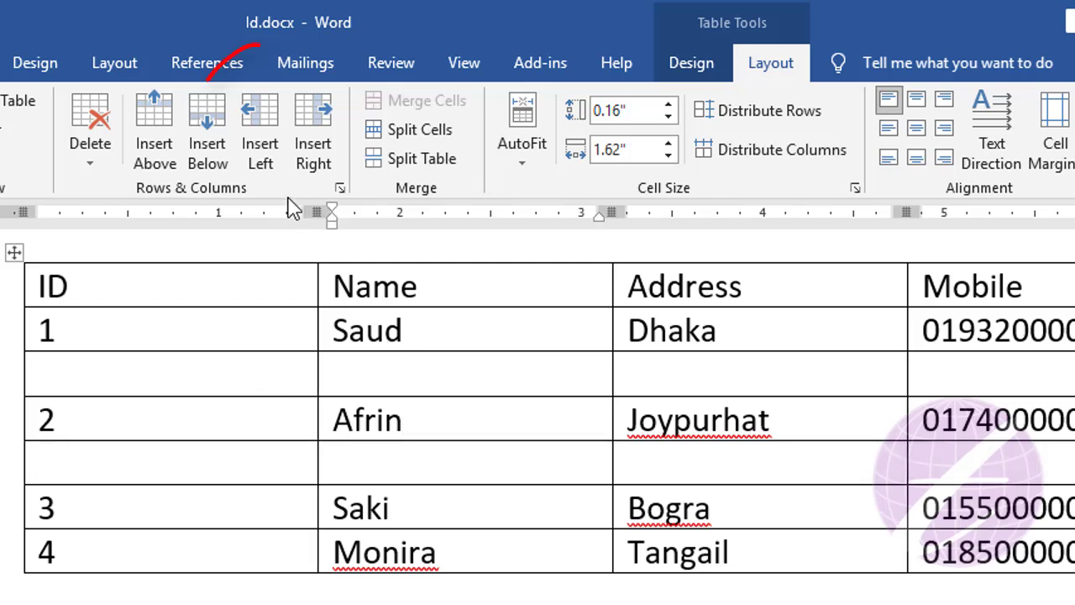
Use Insert Left and then Insert Right from the Name column to add blank columns
left_click(261, 151)
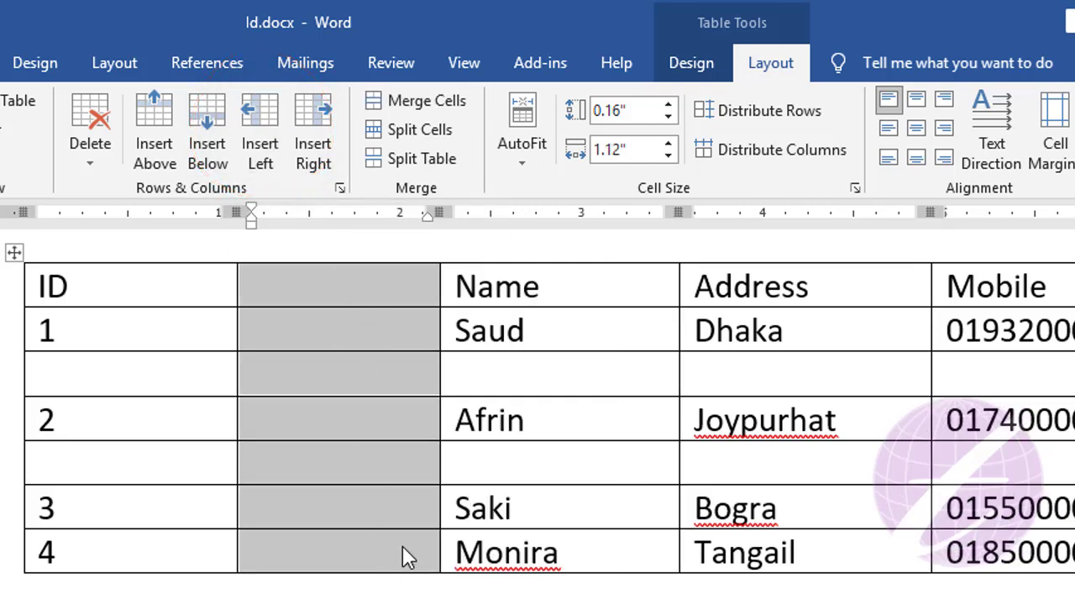
left_click(535, 431)
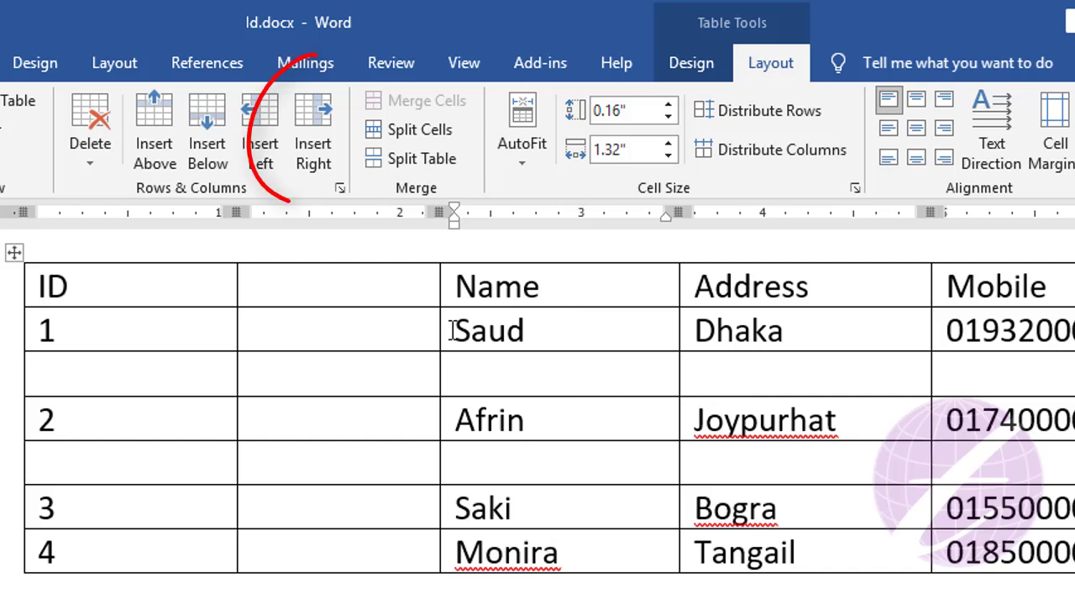
left_click(311, 155)
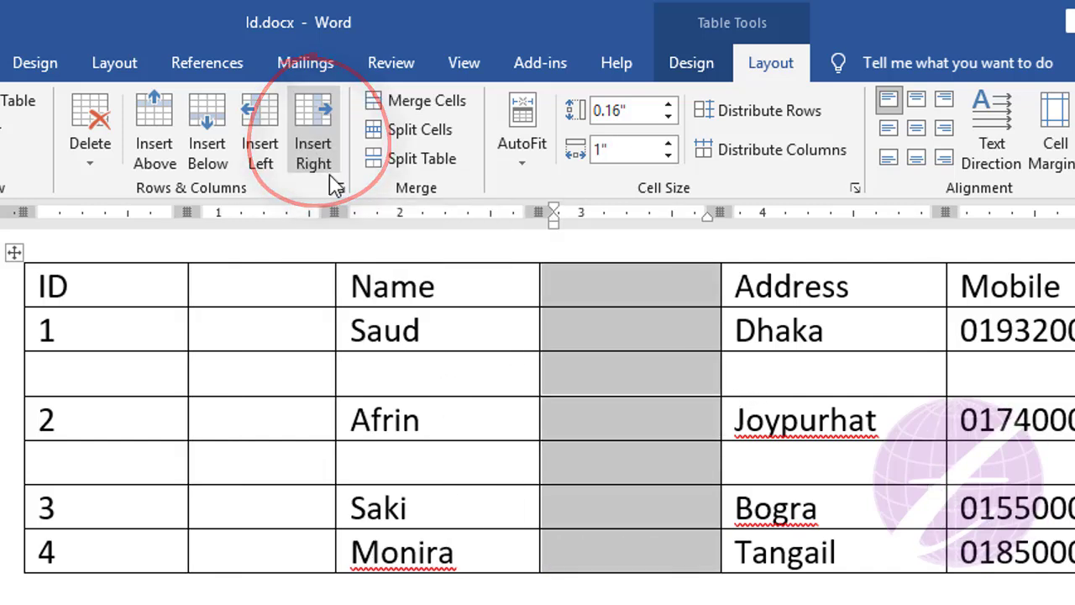
left_click(622, 544)
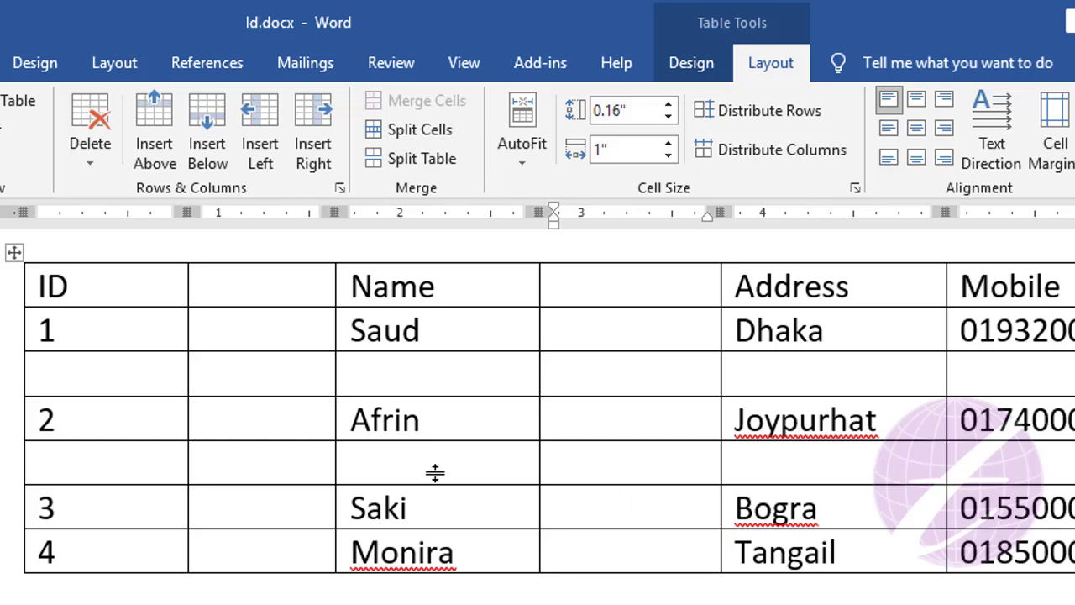
Delete the empty column between ID and Name, then open Delete from the blank row under 1
left_click(253, 288)
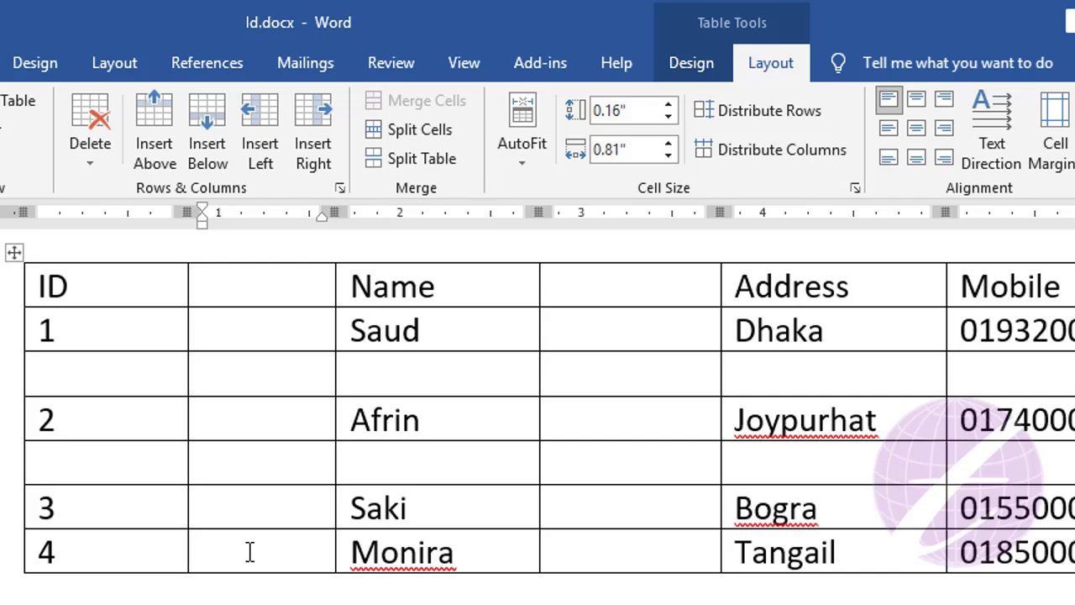
left_click(94, 159)
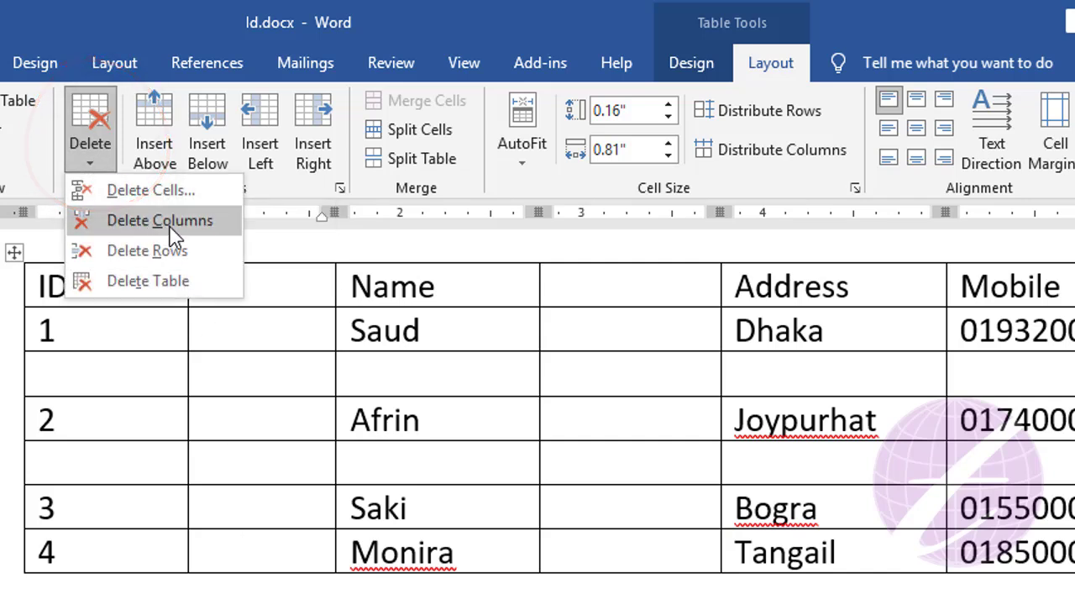
left_click(199, 231)
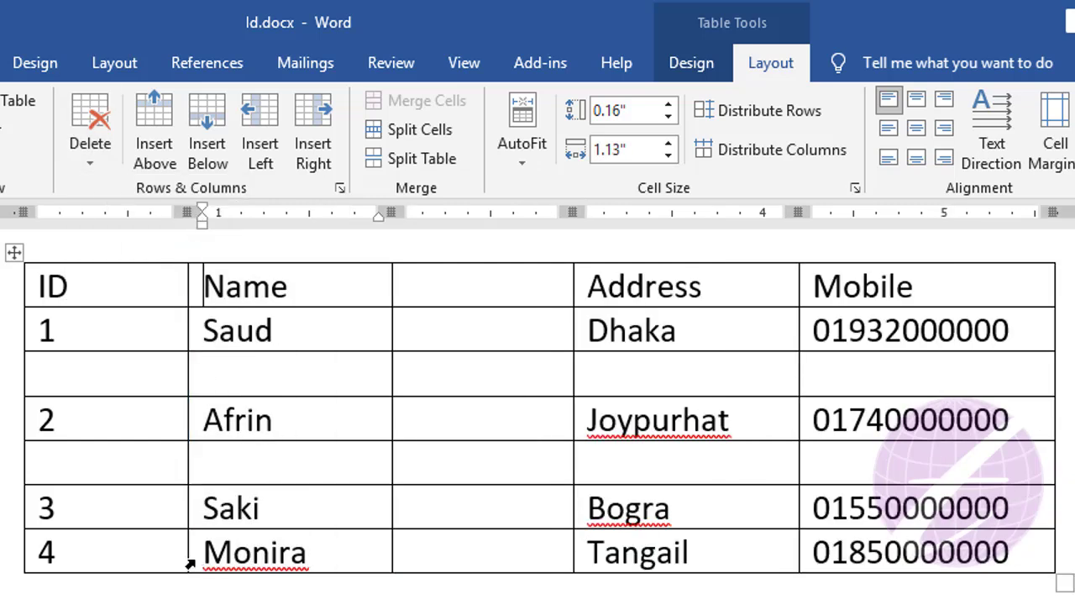
left_click(45, 368)
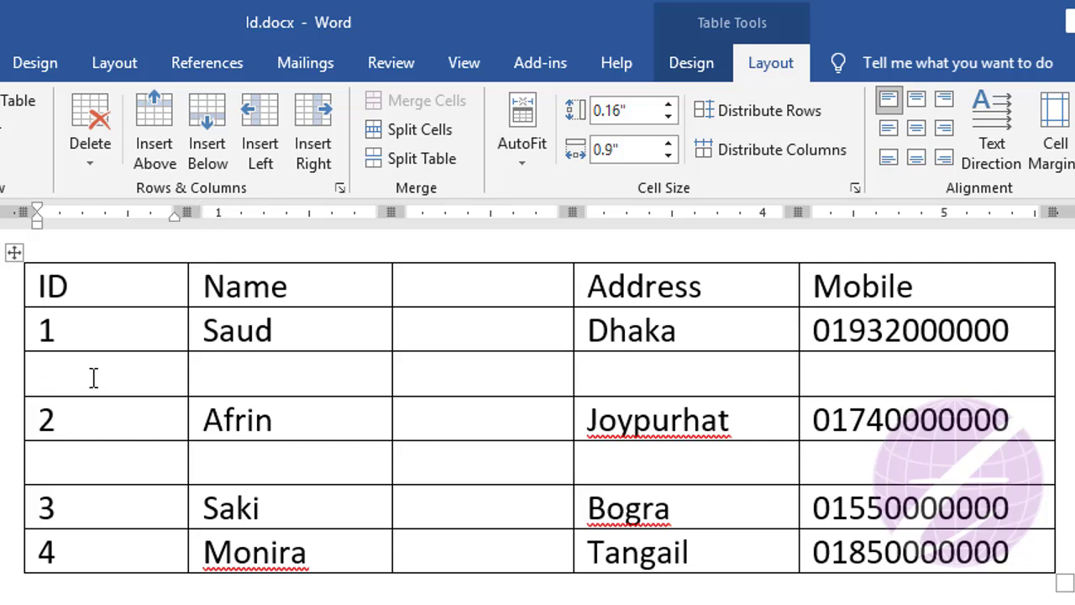
left_click(88, 151)
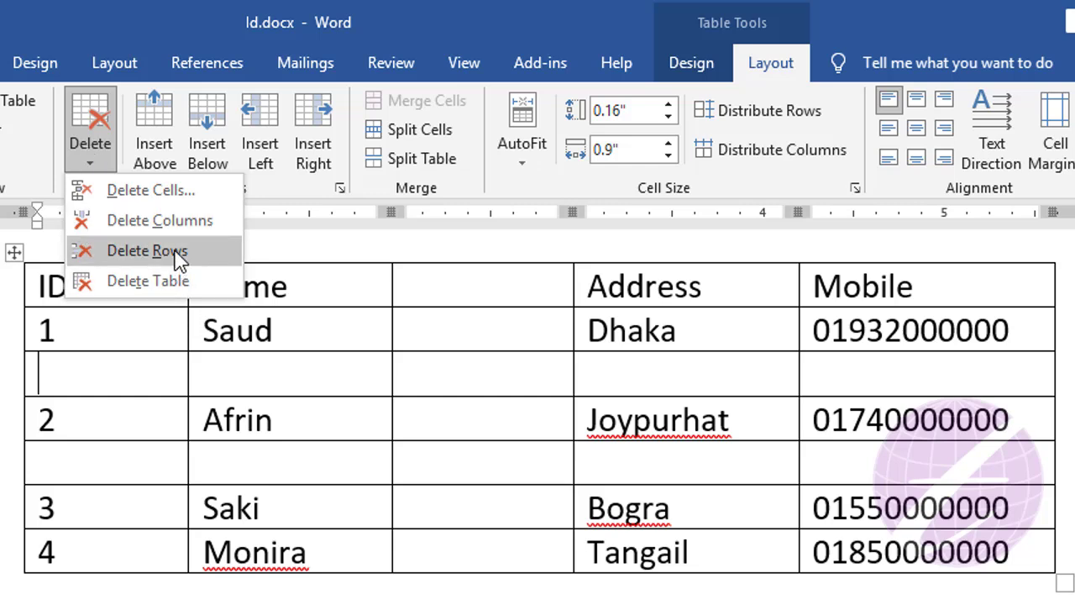
Accidentally choose Delete Table, then restore the table with Ctrl+Z
left_click(147, 251)
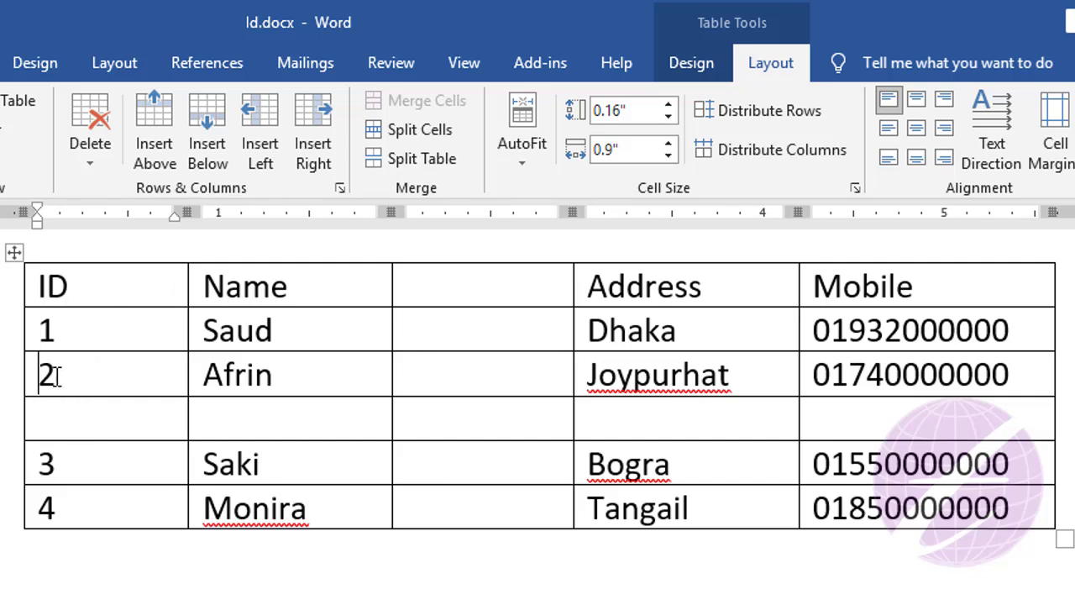
left_click(89, 153)
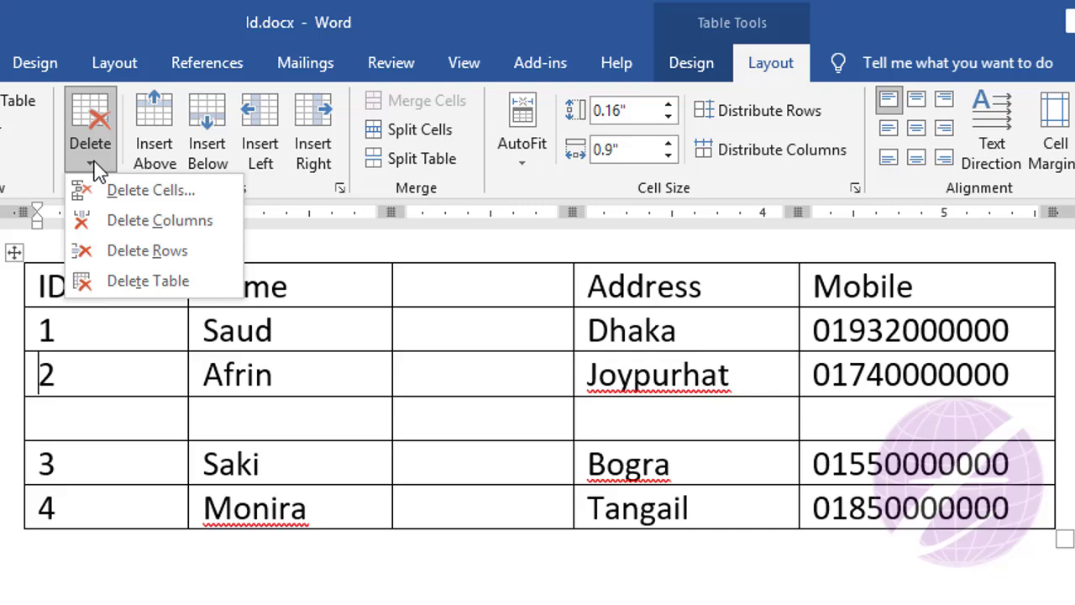
left_click(161, 282)
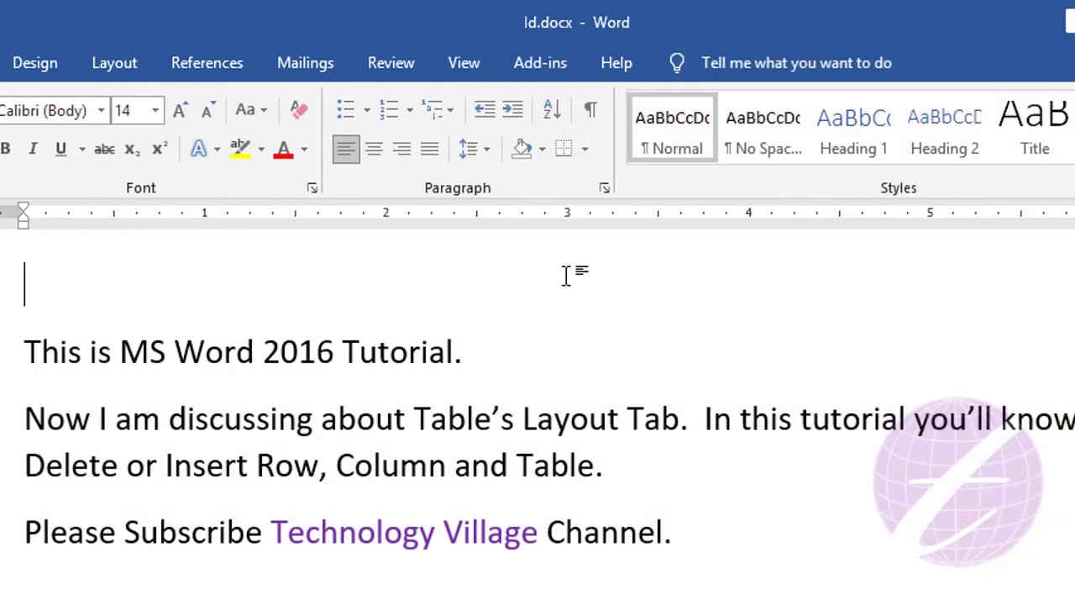
key("ctrl+z")
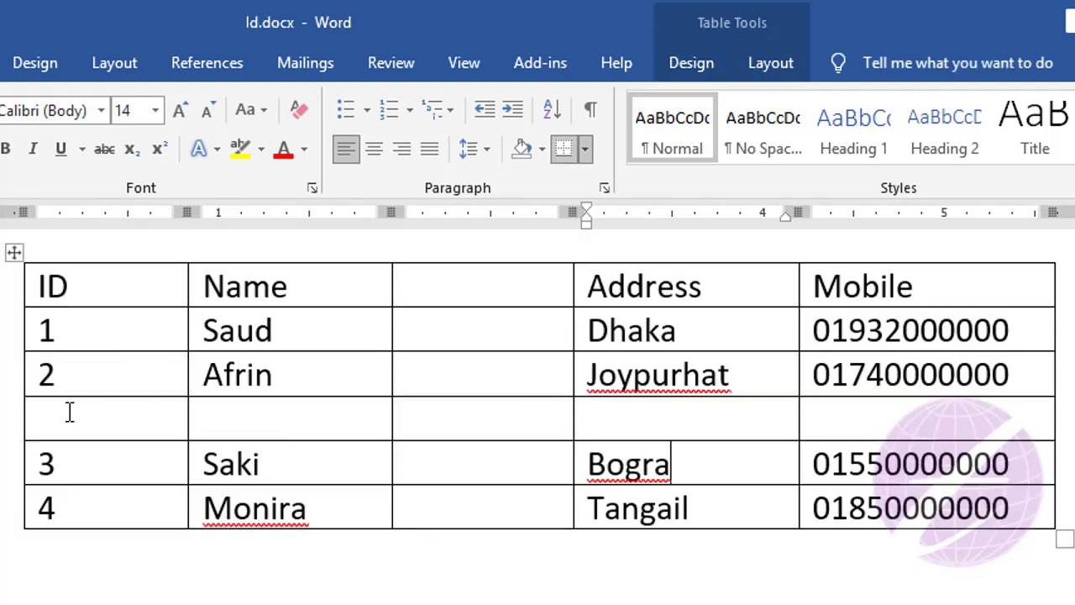
Remove the blank row under row 1 with Layout > Delete > Delete Rows
left_click(97, 420)
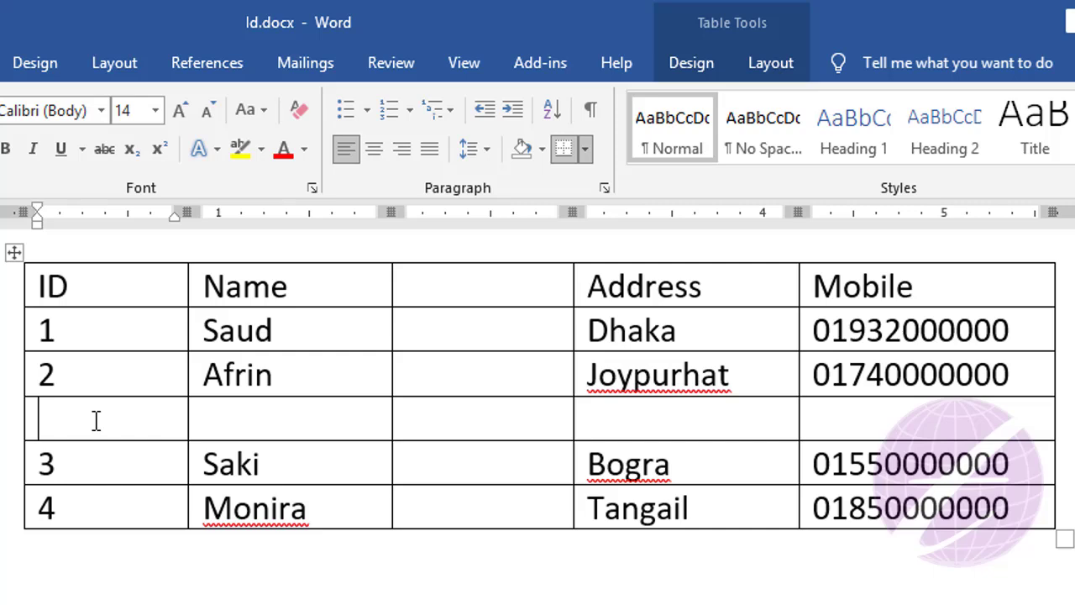
left_click(770, 69)
left_click(86, 164)
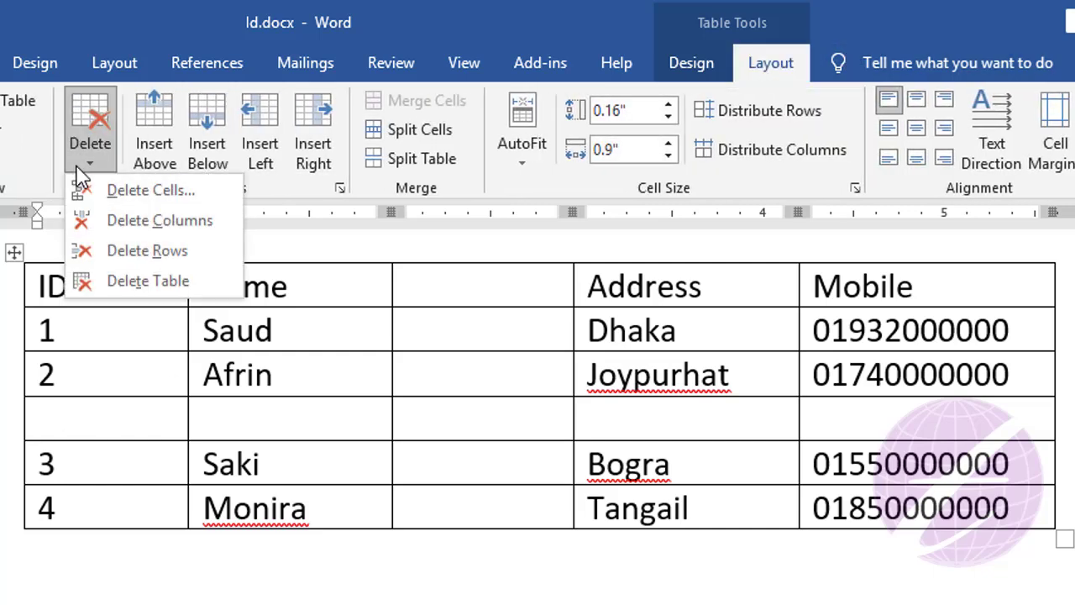
left_click(168, 252)
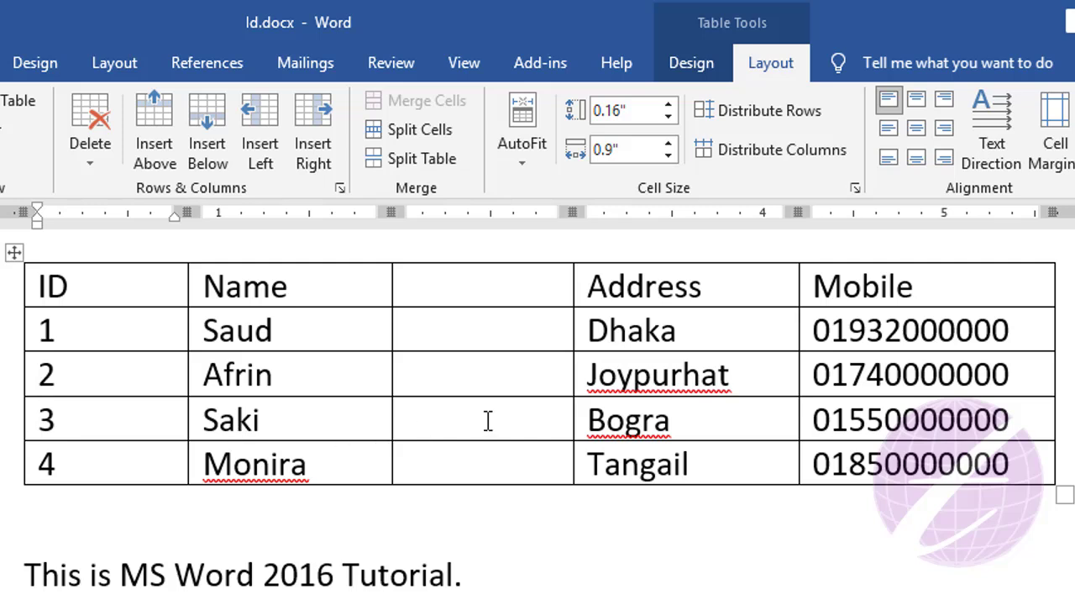
left_click(690, 422)
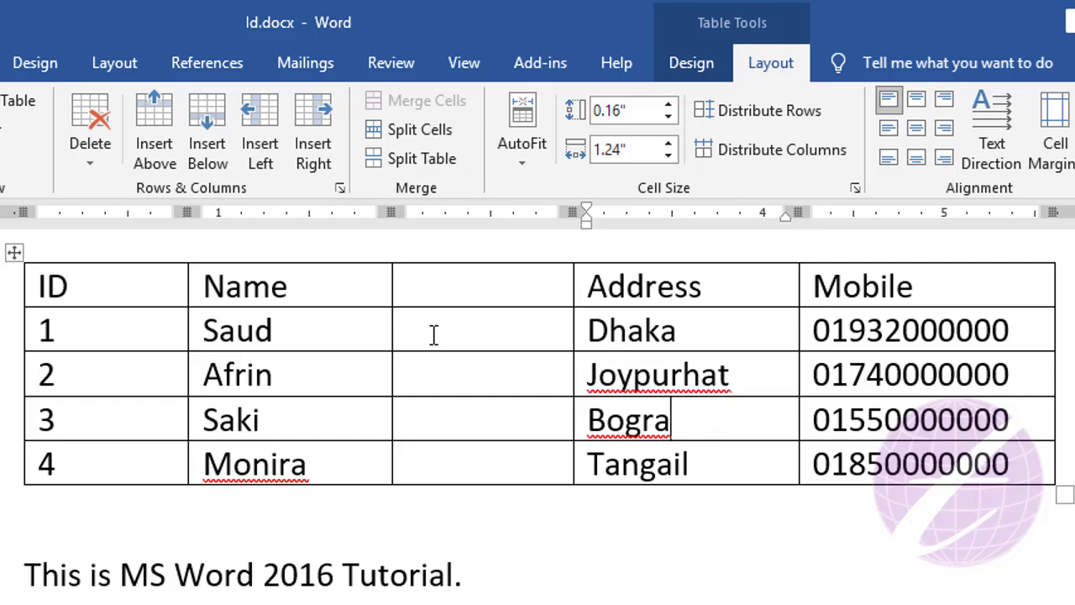
left_click(90, 163)
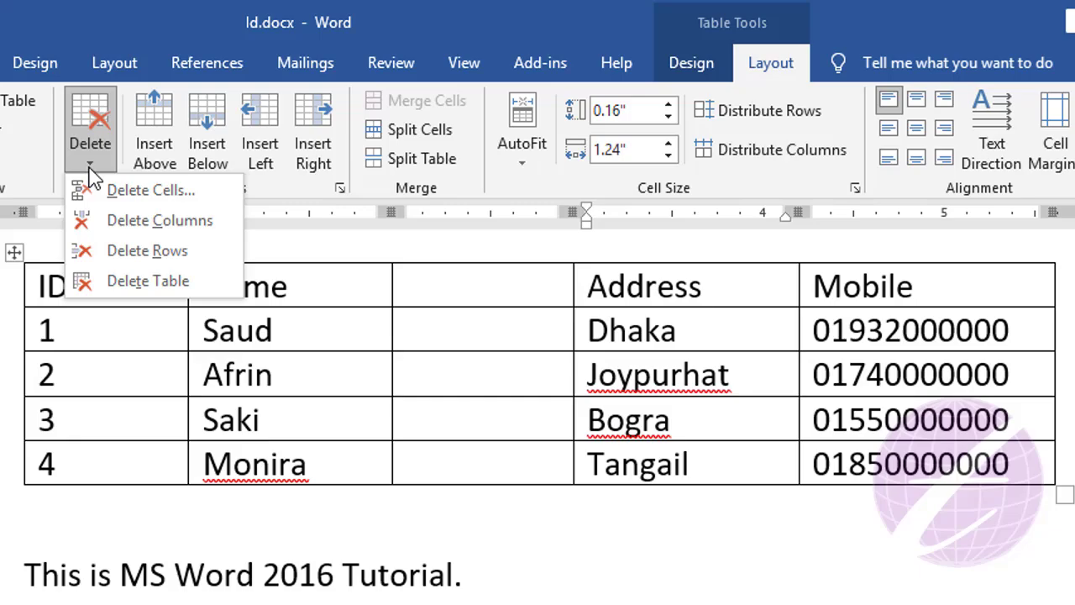
left_click(170, 198)
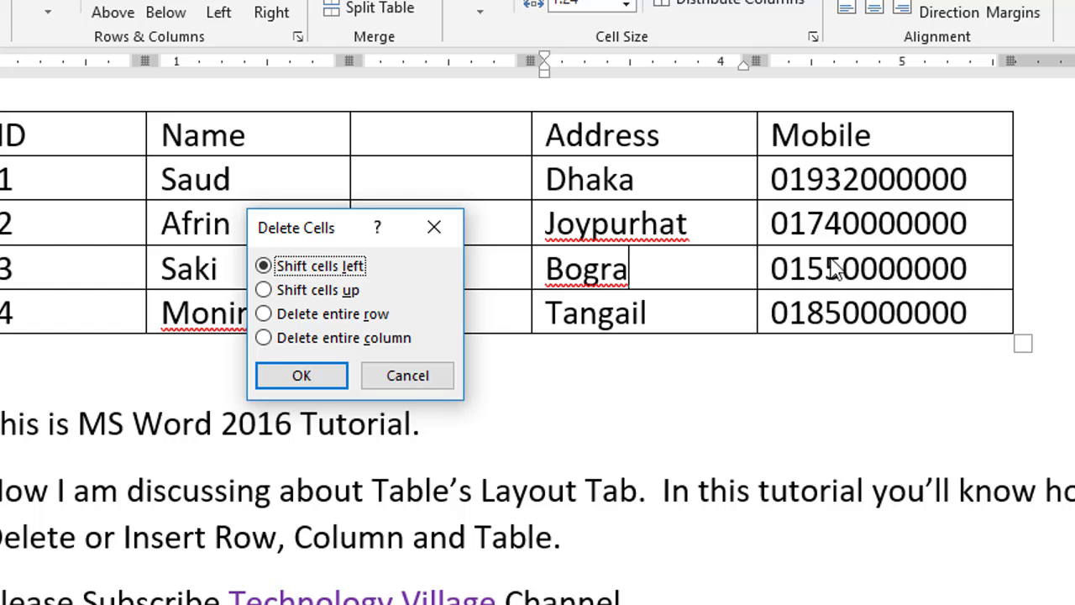
left_click(303, 377)
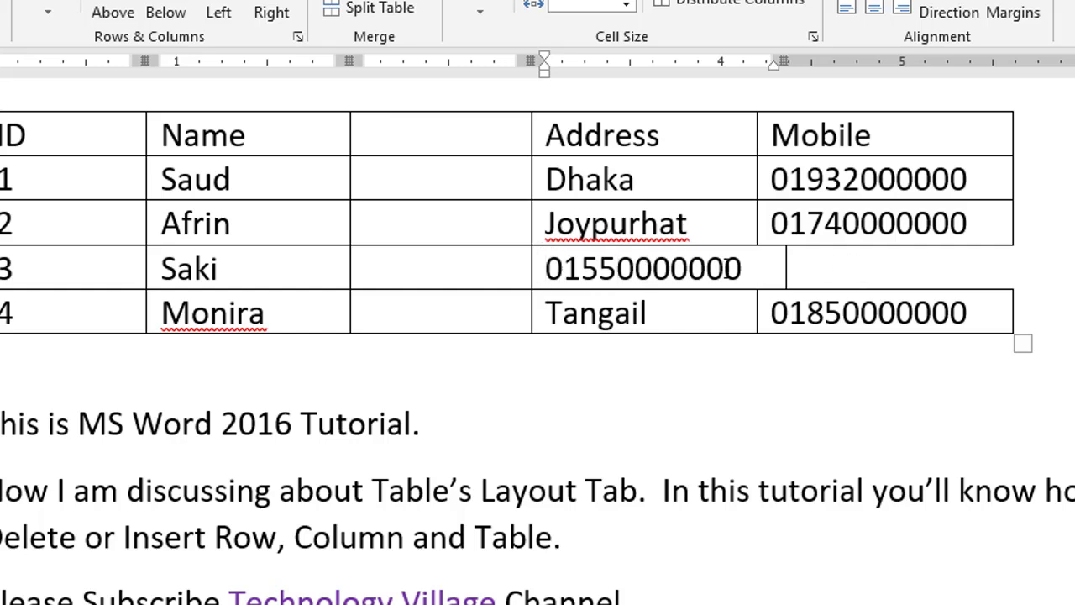
key("ctrl+z")
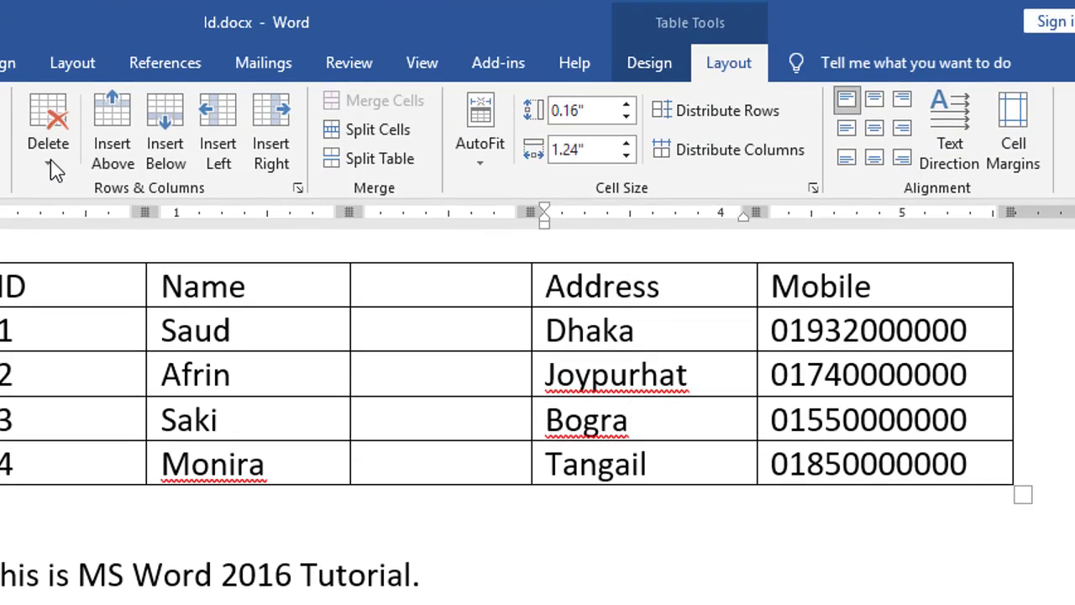
Delete the Bogra cell with Shift cells up, then undo it
left_click(48, 134)
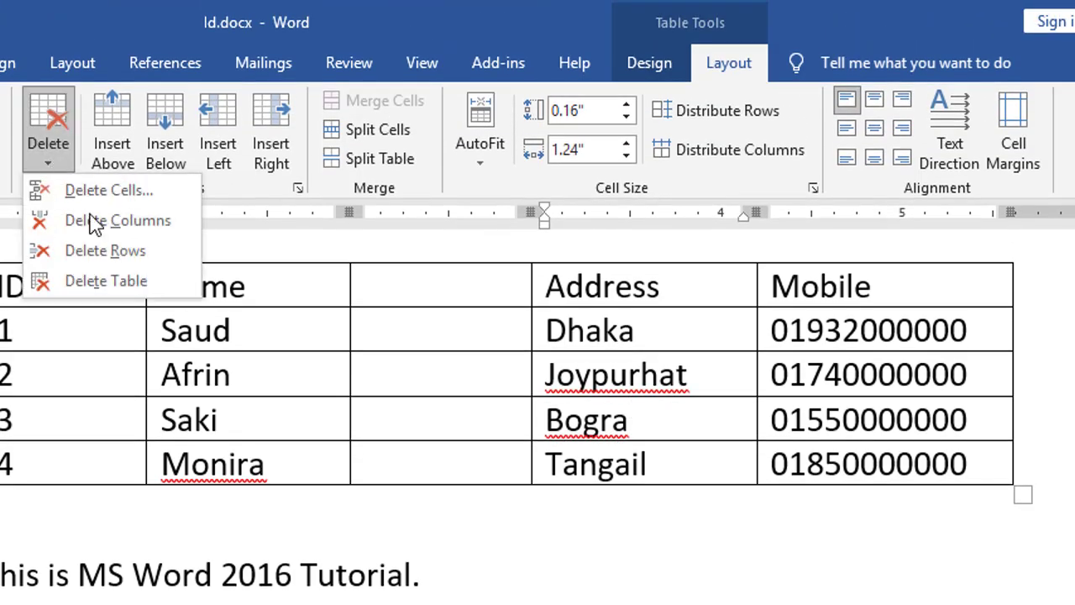
left_click(138, 191)
left_click(290, 444)
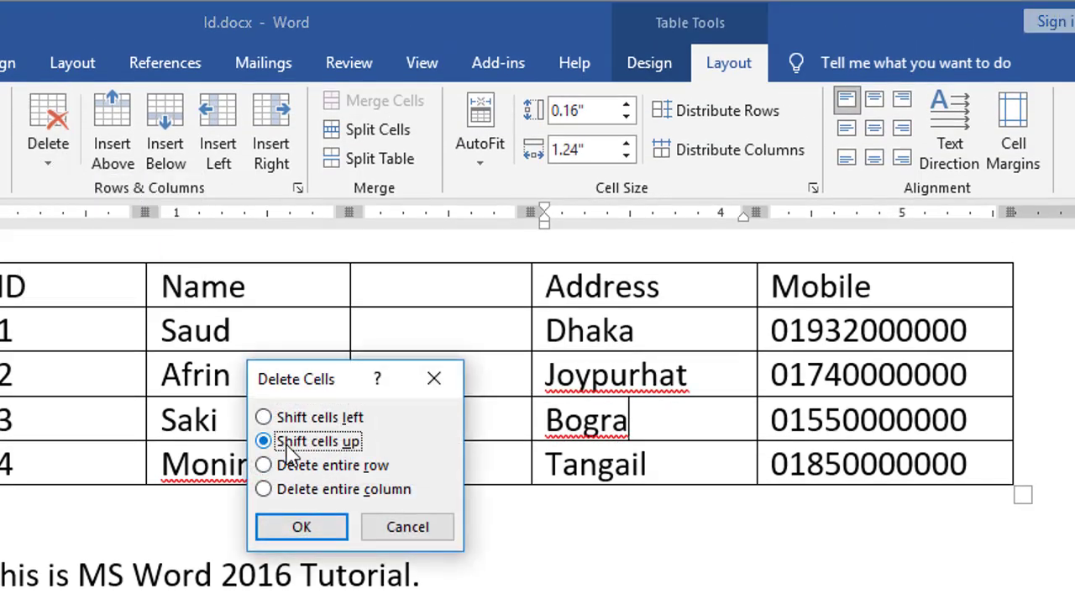
left_click(319, 536)
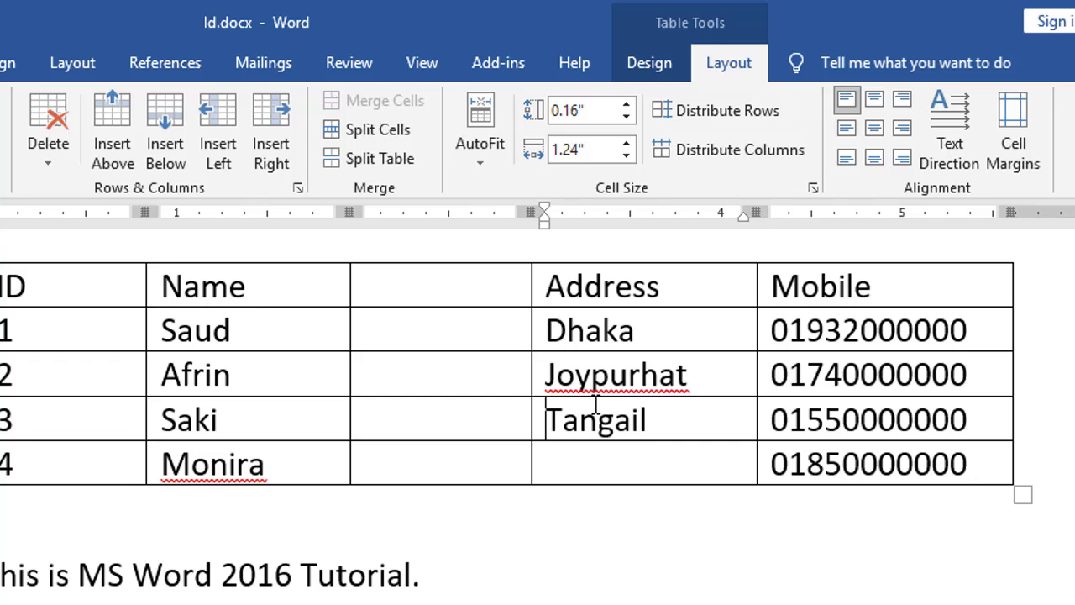
key("ctrl+z")
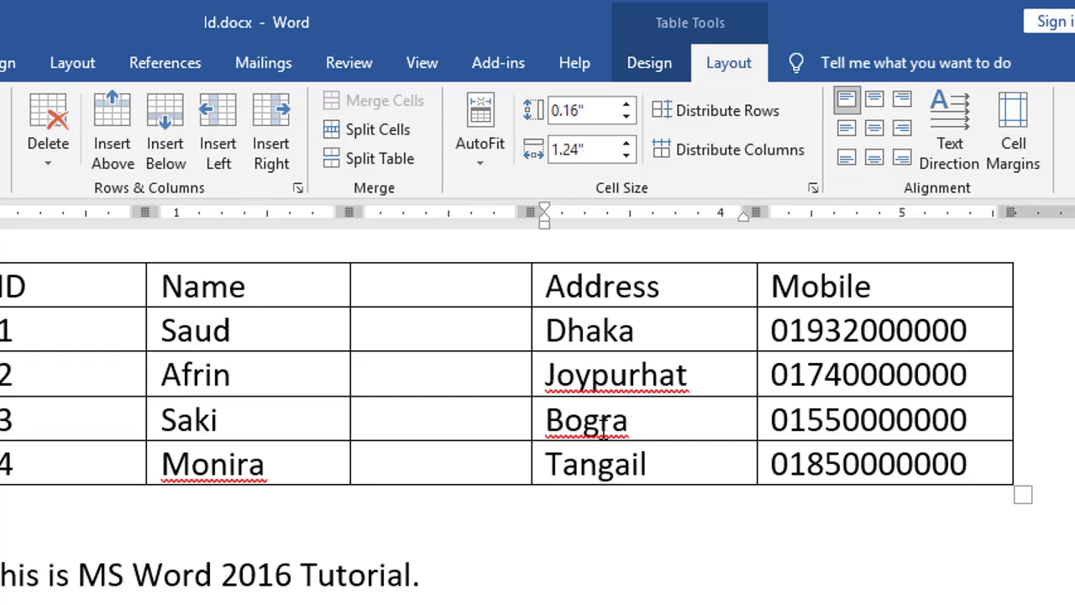
Delete Saki's whole row via Delete Cells with Delete entire row, then undo it
left_click(48, 160)
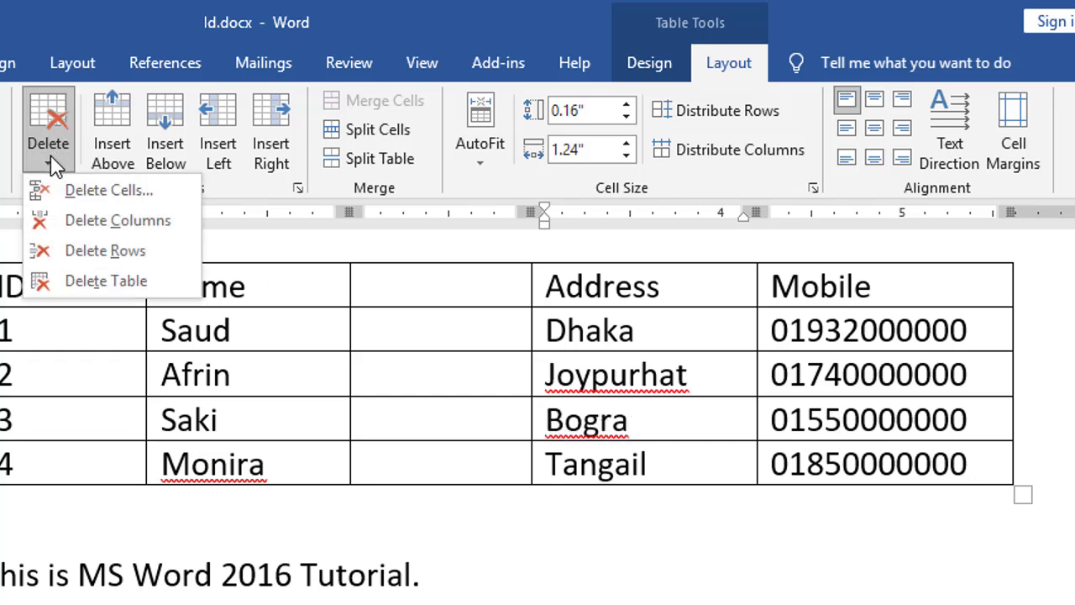
left_click(101, 191)
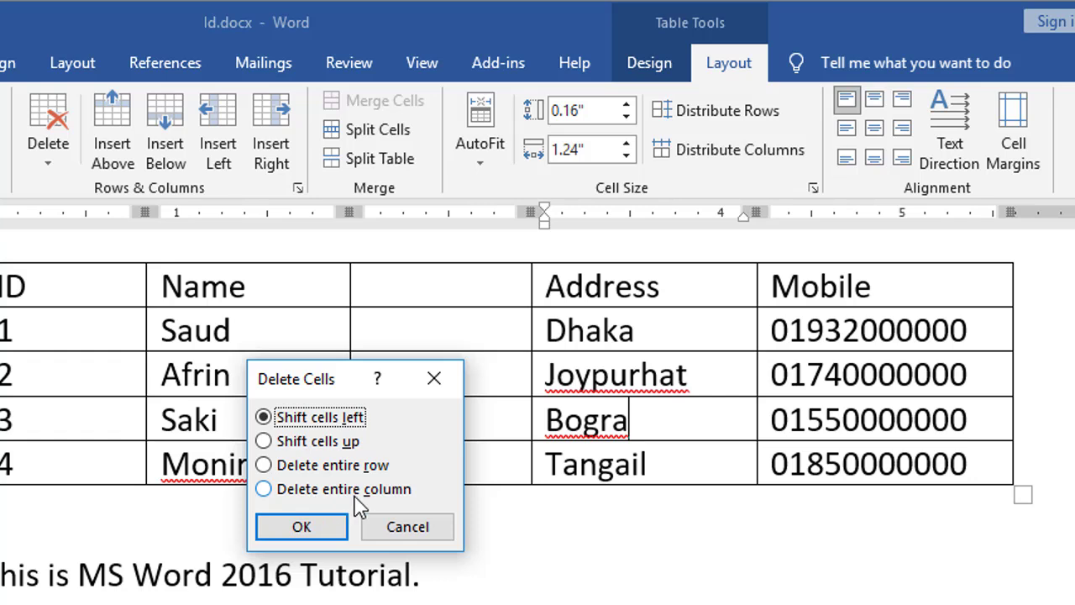
left_click(264, 465)
left_click(303, 528)
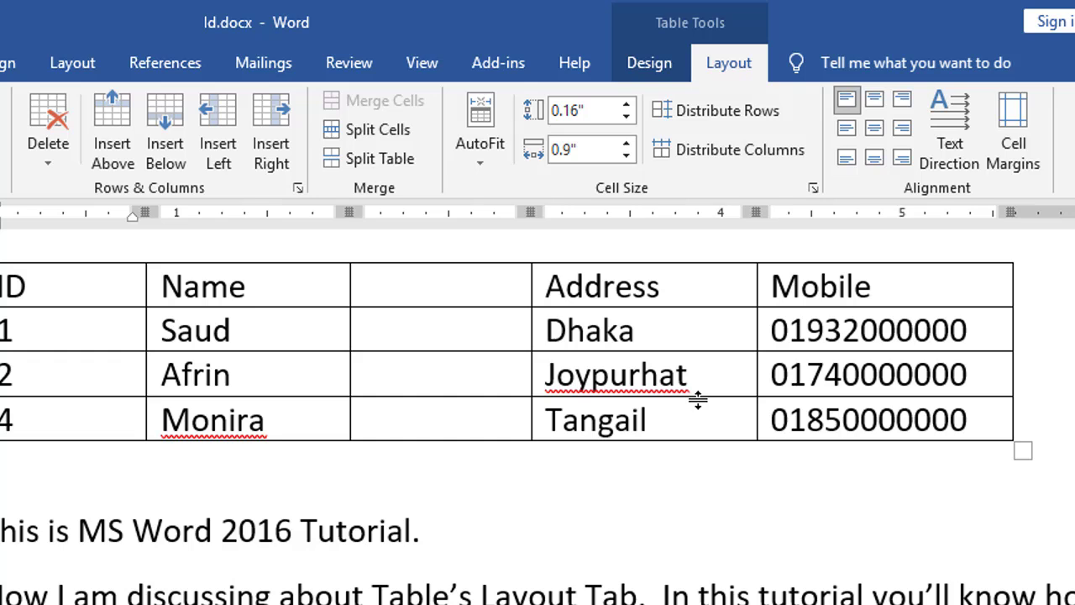
key("ctrl+z")
Open the Delete Cells dialog from the Delete menu and cancel it
left_click(48, 159)
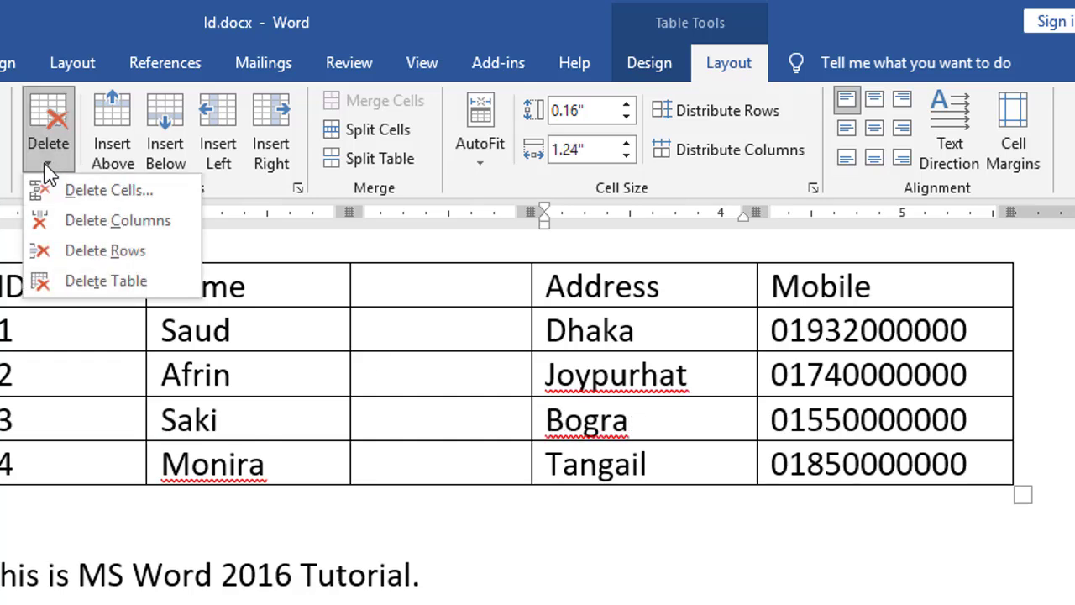
left_click(132, 191)
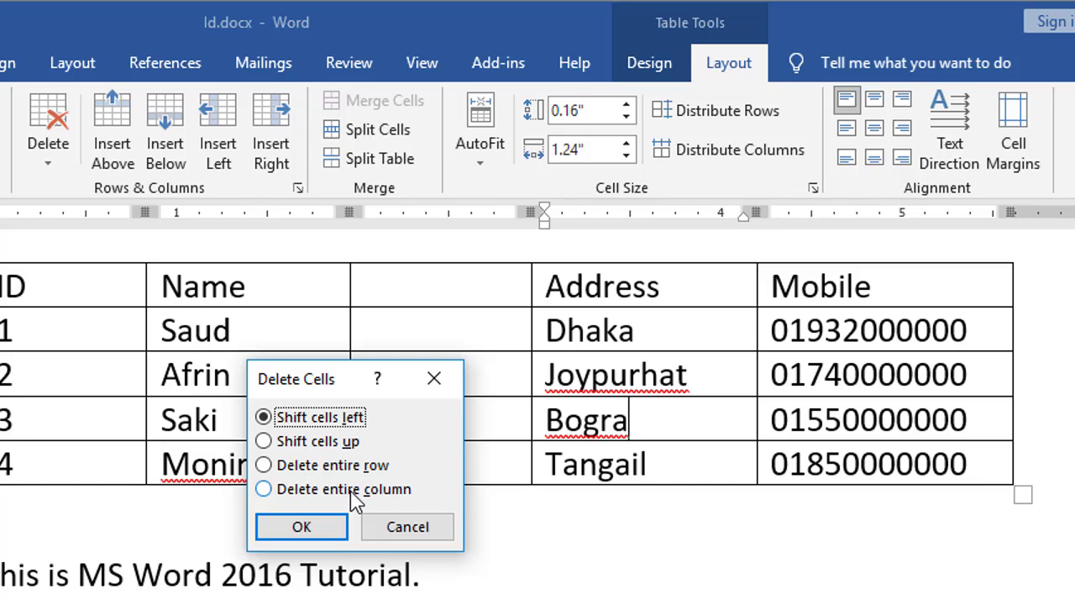
left_click(367, 524)
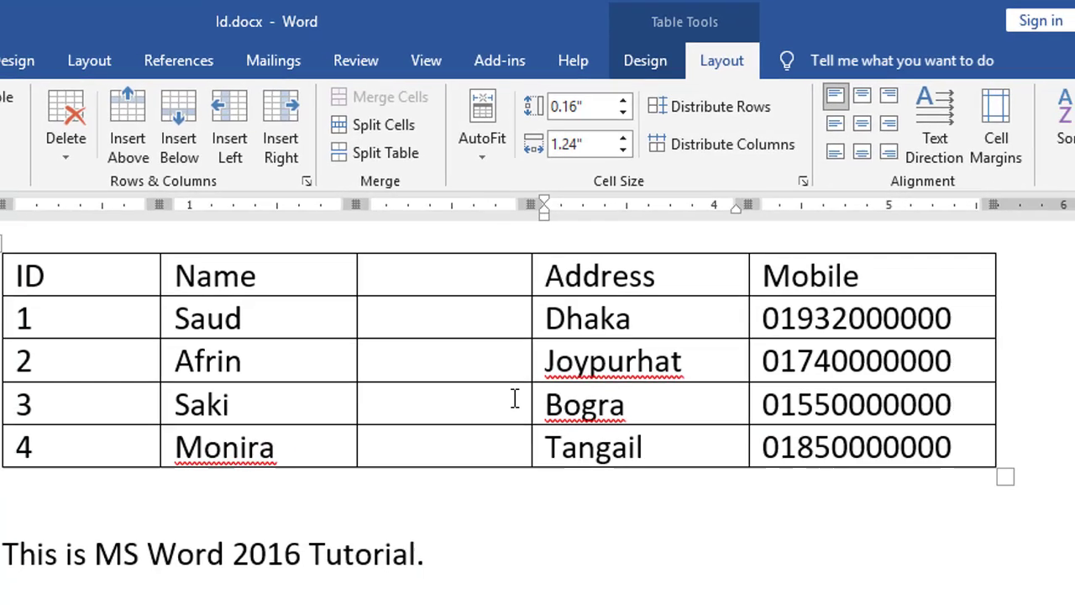